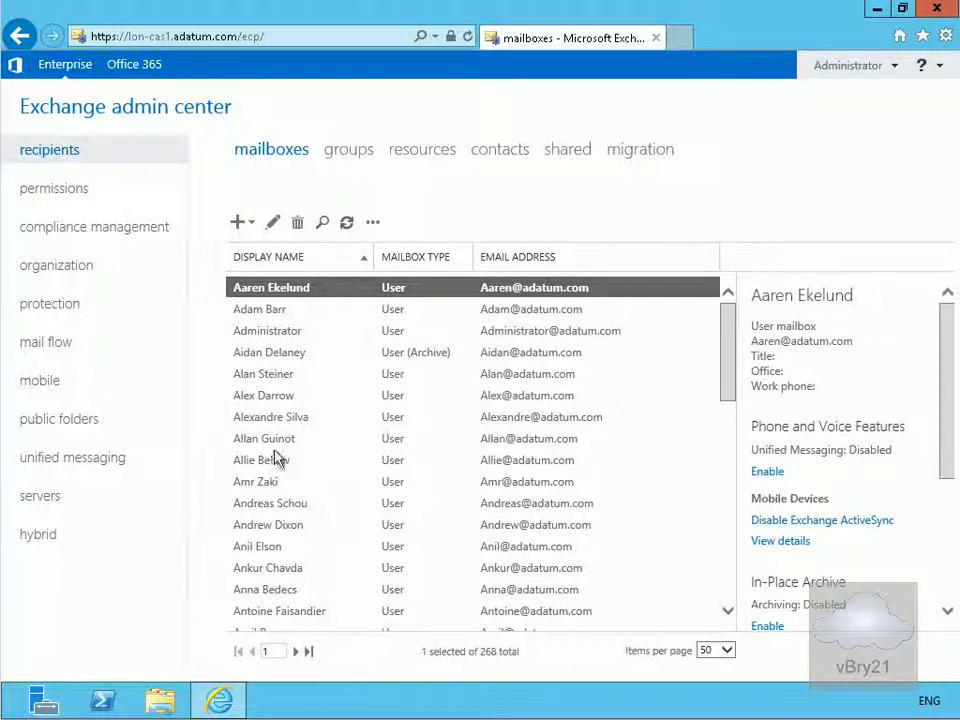
Step: Start a new send connector named Contoso.com of type Partner that routes by the MX record associated with the recipient domain
click(60, 341)
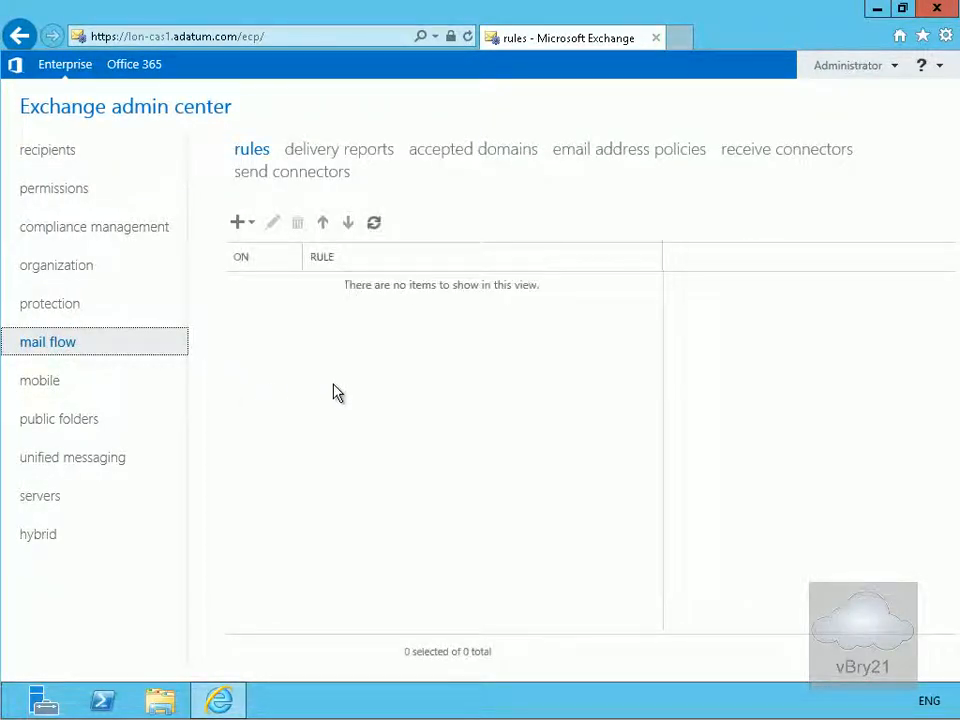
click(300, 172)
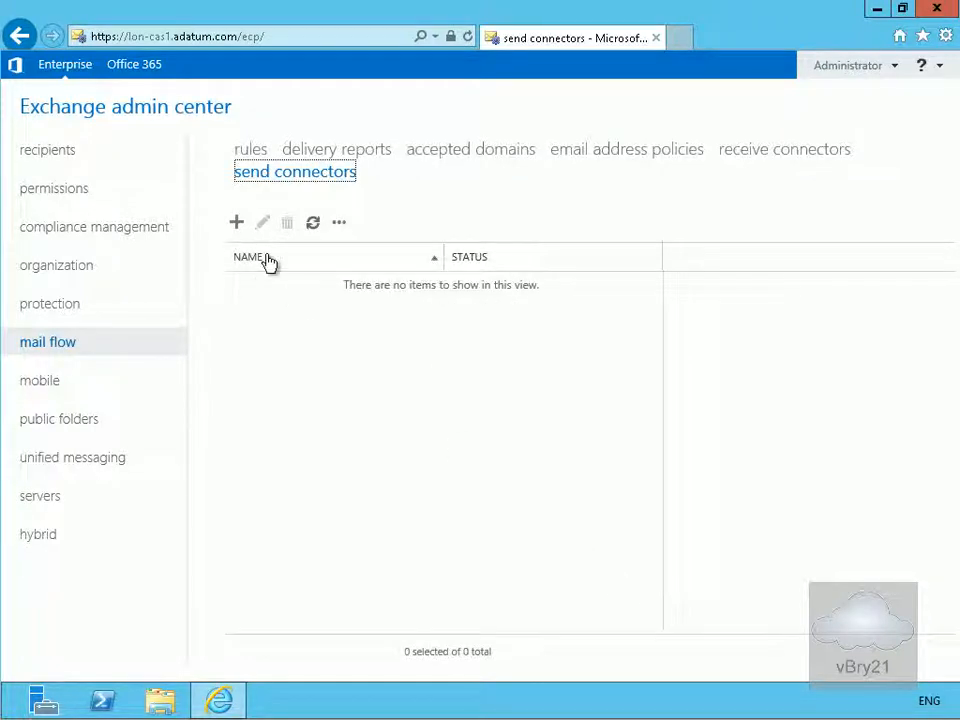
click(238, 226)
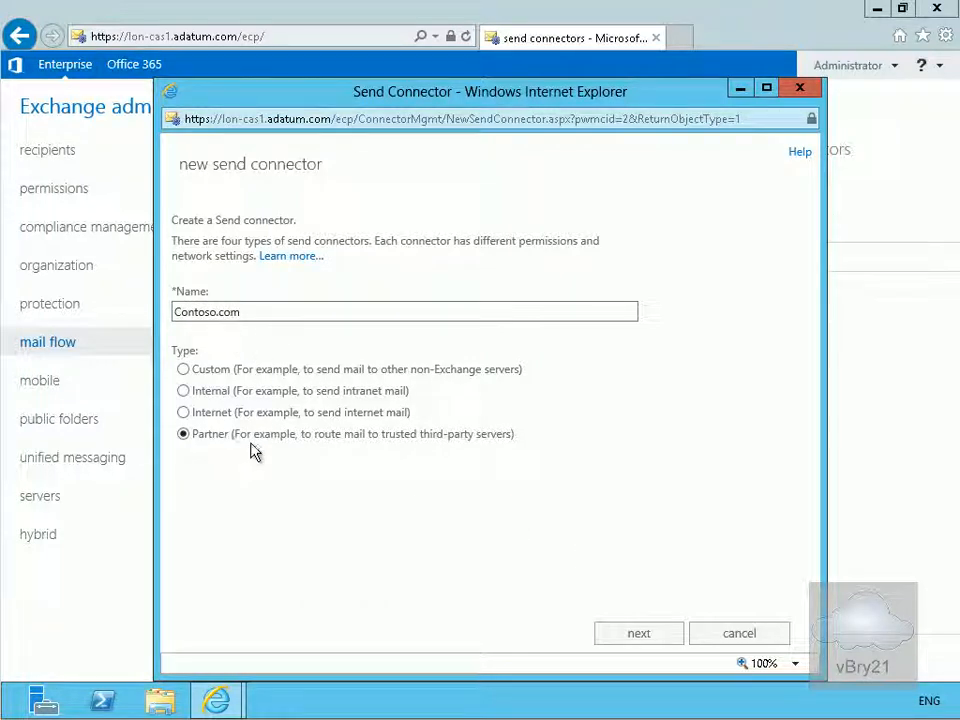
click(639, 634)
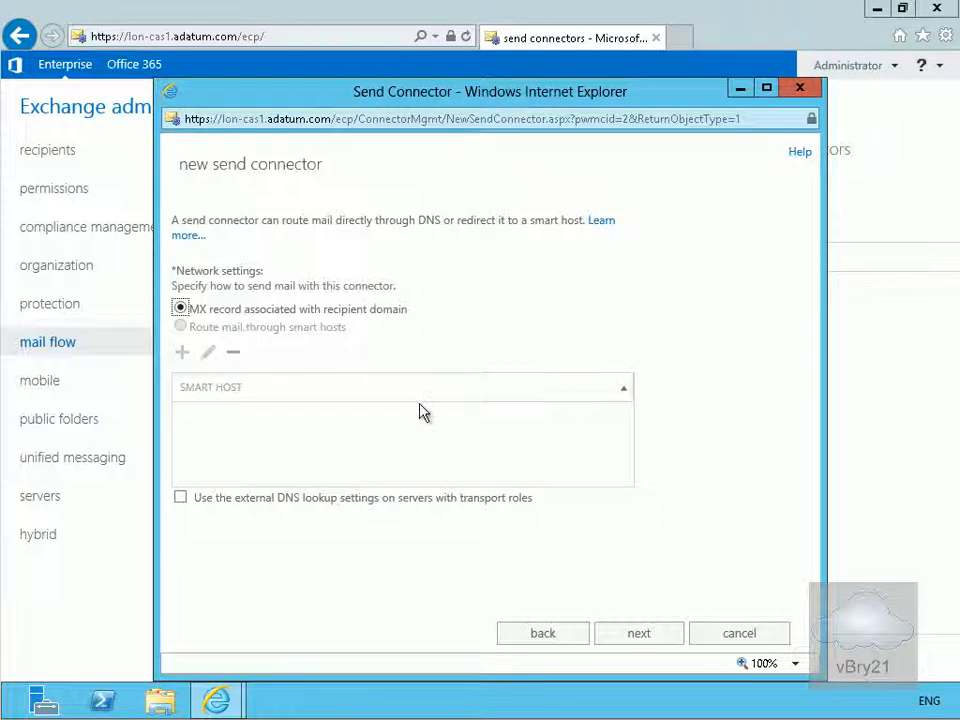
click(639, 634)
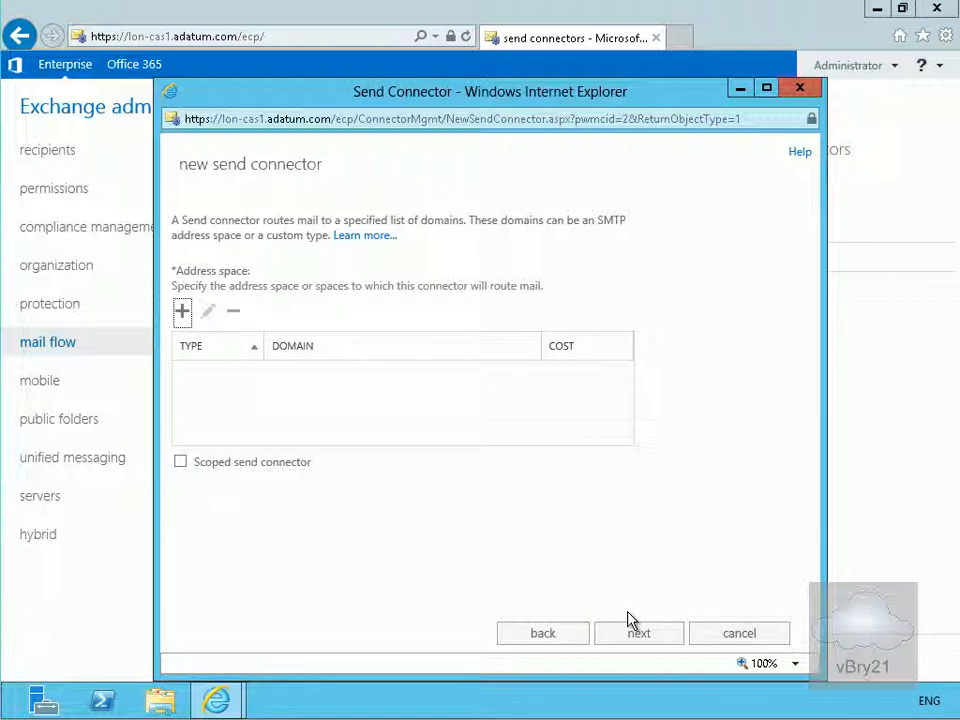
Step: Add the SMTP domain contoso.com with cost 1 to the send connector's address space
click(182, 311)
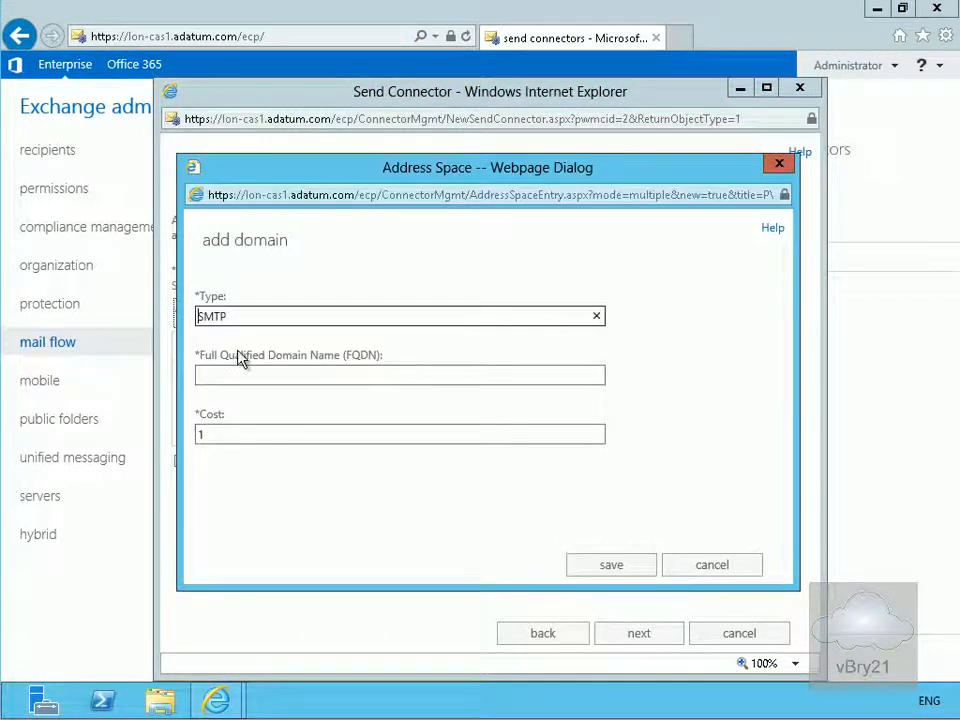
click(257, 375)
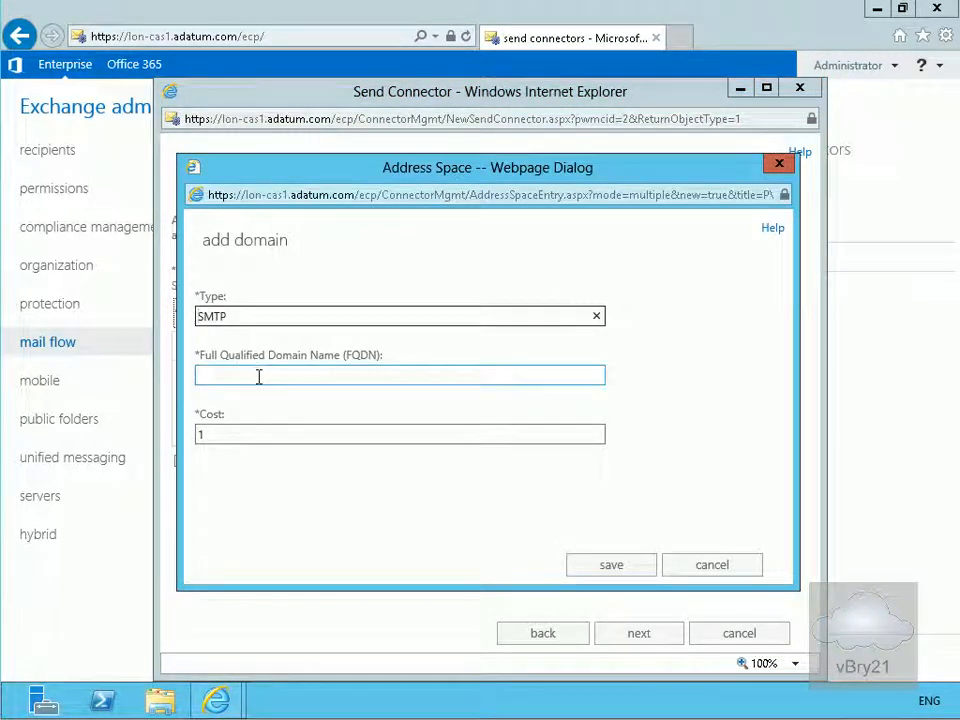
click(257, 375)
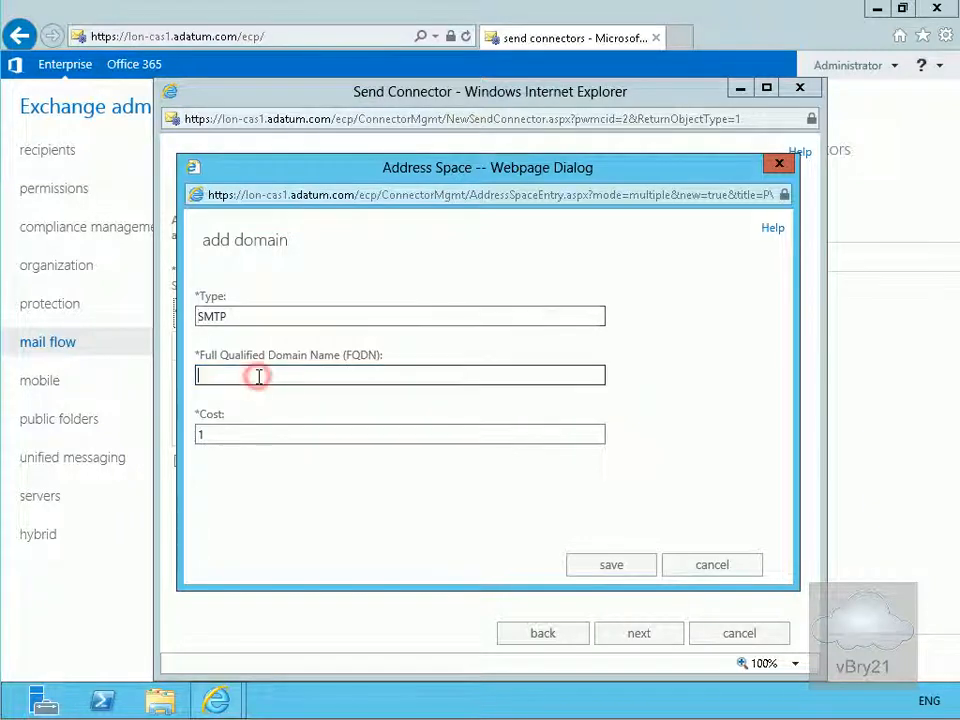
text(contoso.com)
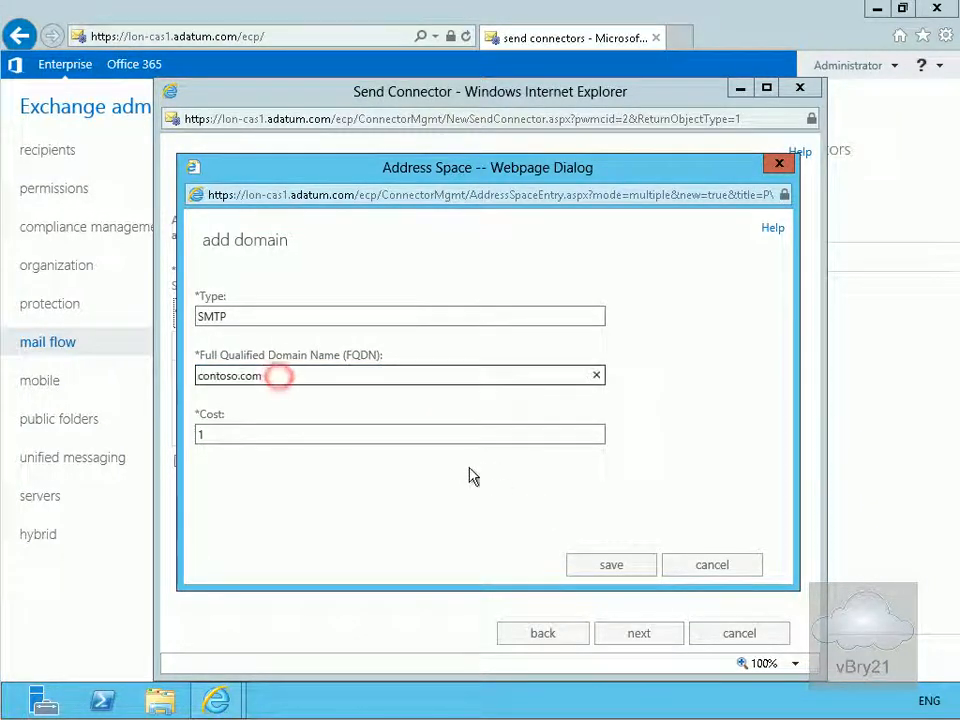
click(611, 568)
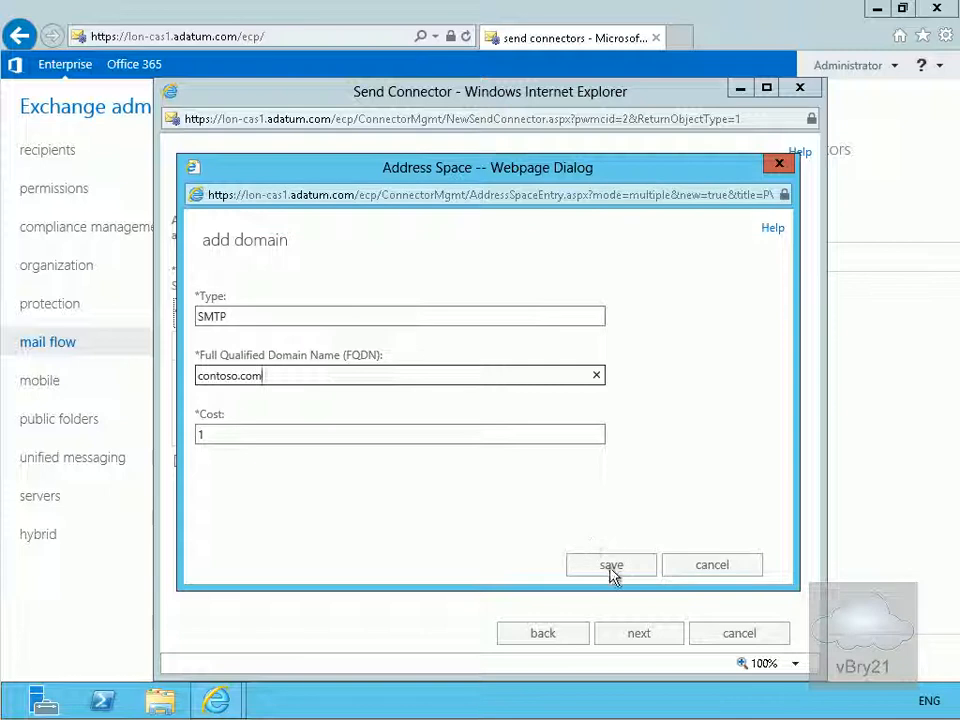
click(612, 568)
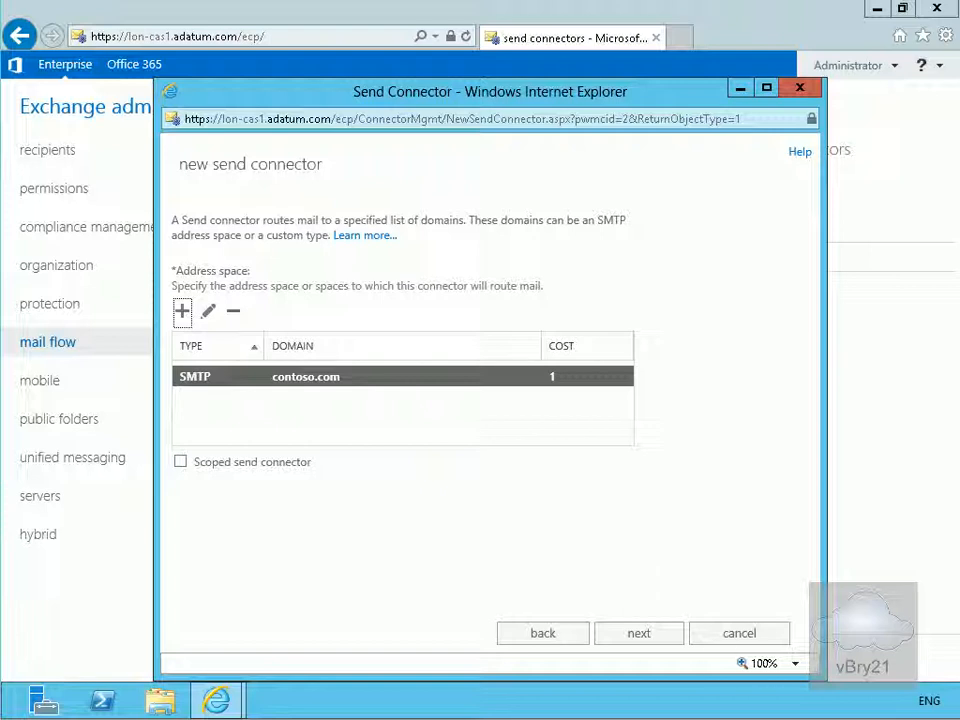
click(653, 634)
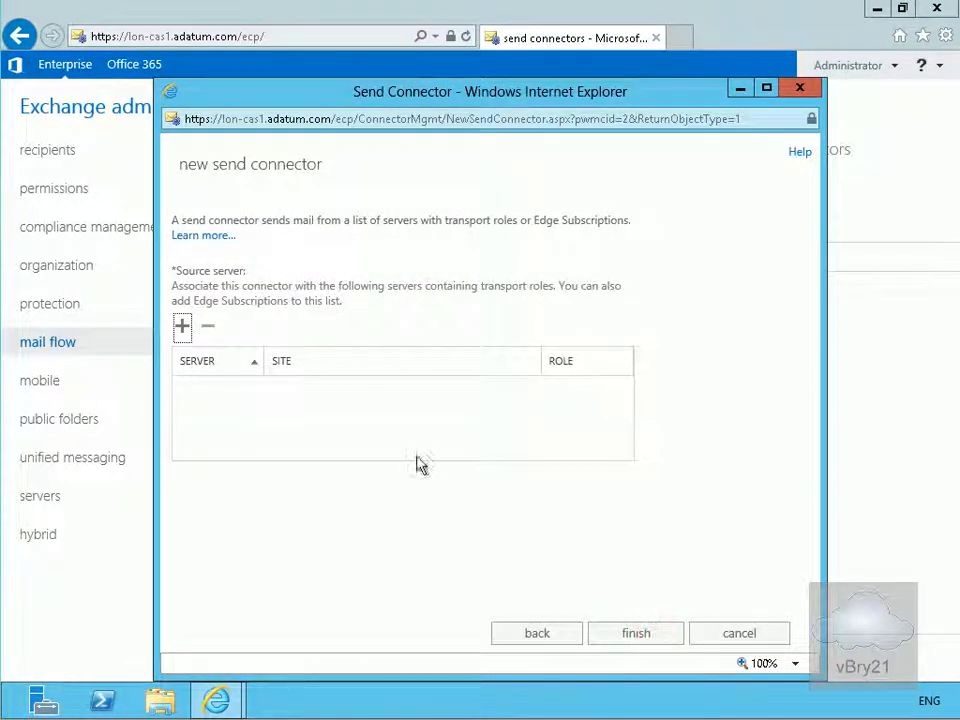
Step: Add LON-MBX1 as the send connector's source server and finish creating the connector
click(182, 328)
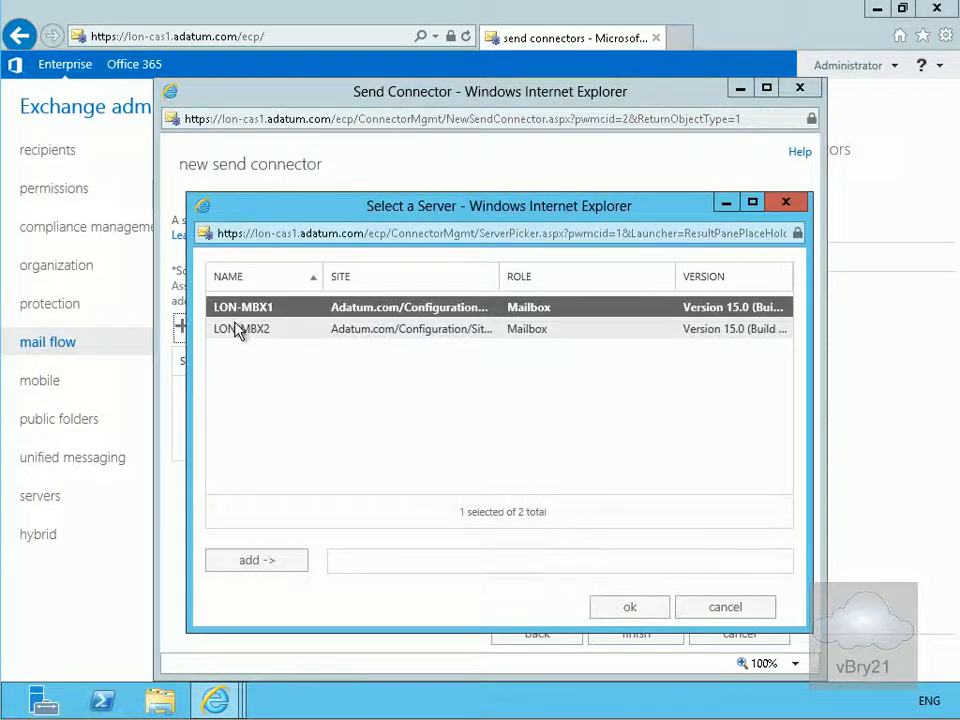
click(291, 305)
click(288, 566)
click(602, 609)
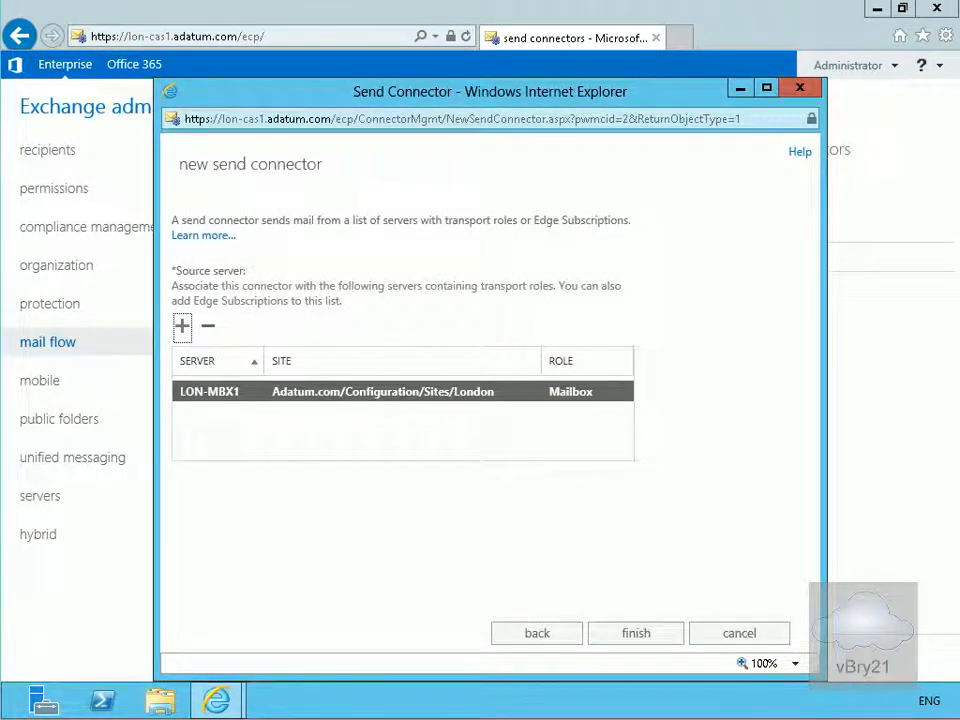
click(634, 636)
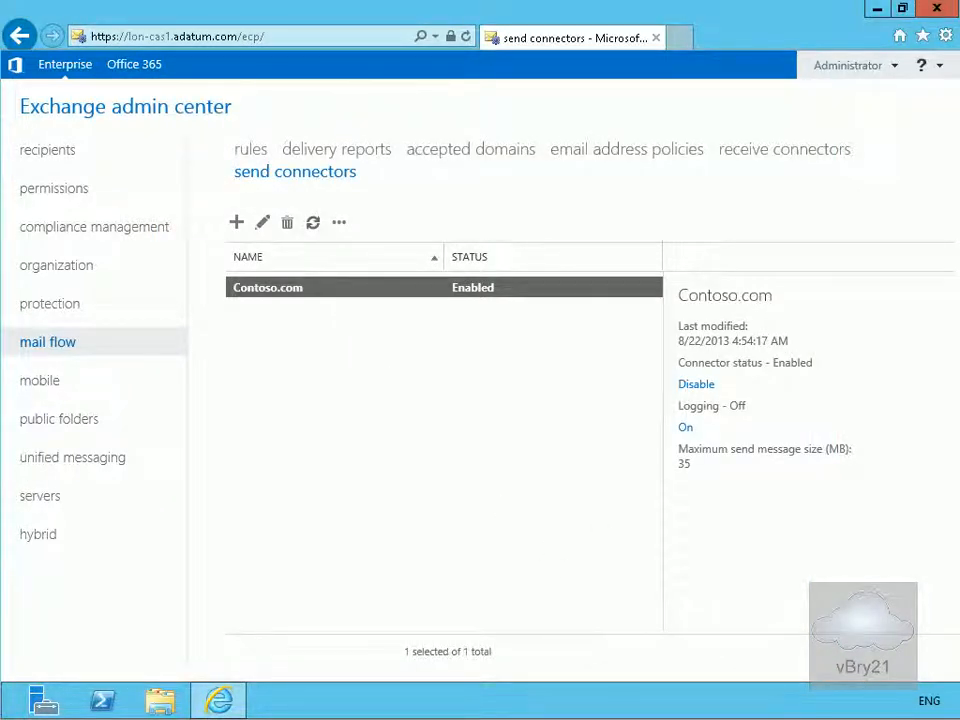
Step: Enable proxying through the client access server for the Contoso.com send connector and save it
click(285, 290)
click(263, 225)
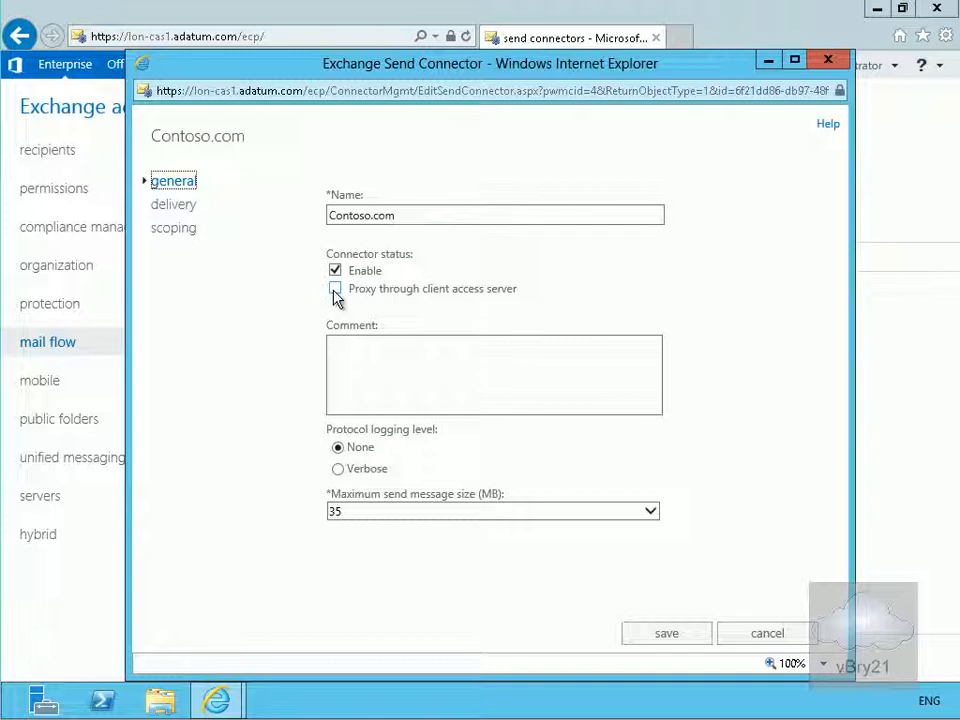
click(334, 289)
click(647, 636)
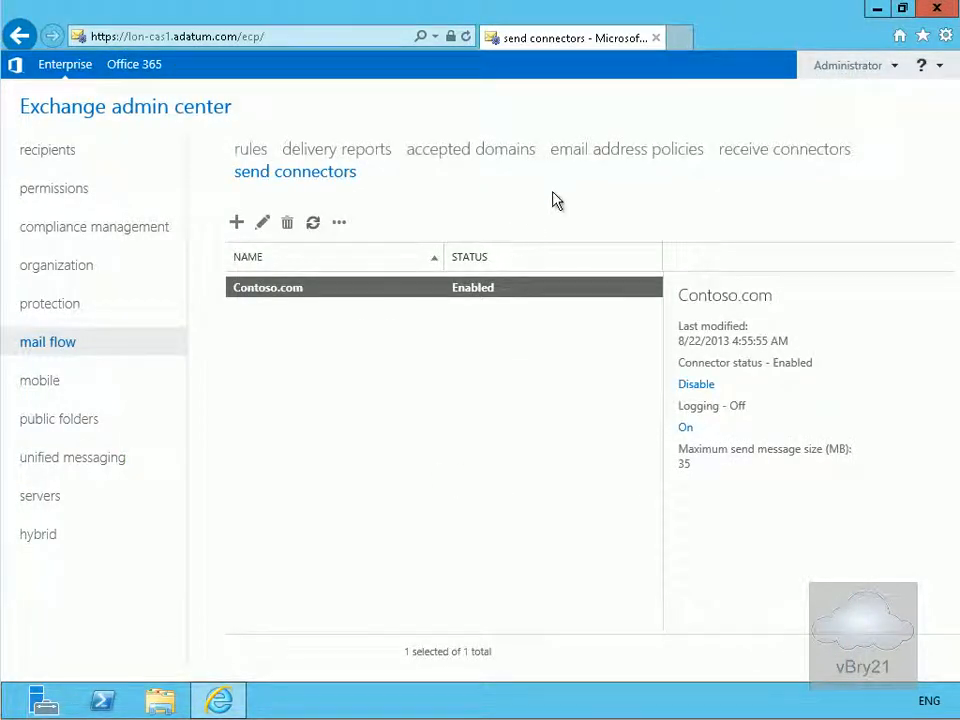
Step: Start a Partner receive connector named Contoso.com on LON-CAS1.Adatum.com, keeping the binding to all available IPv4 addresses on port 25
click(733, 157)
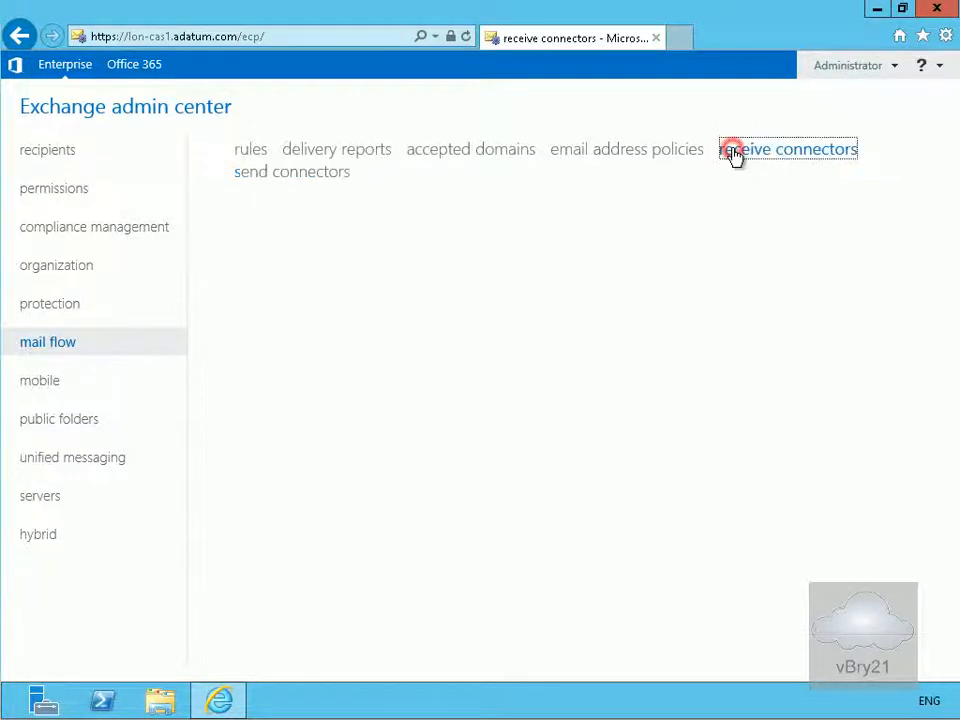
click(563, 227)
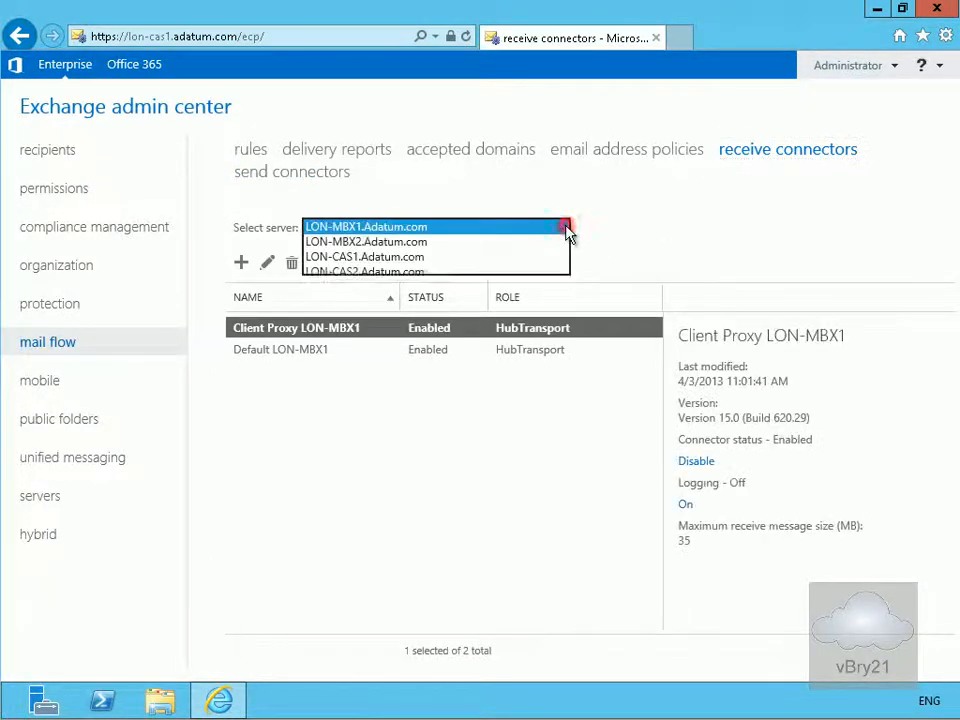
click(505, 256)
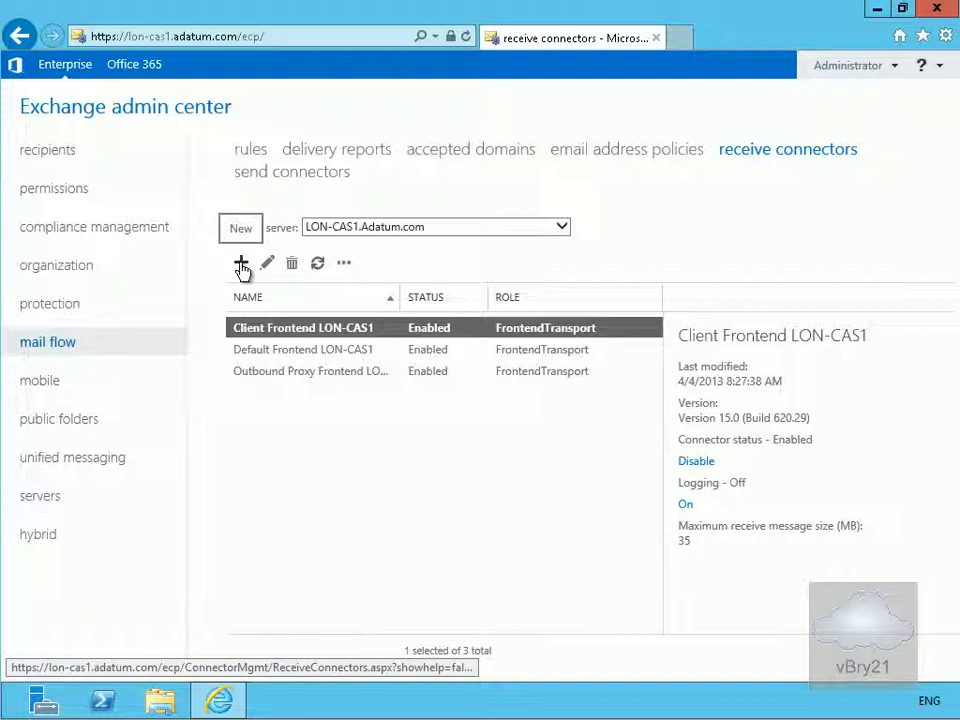
click(241, 266)
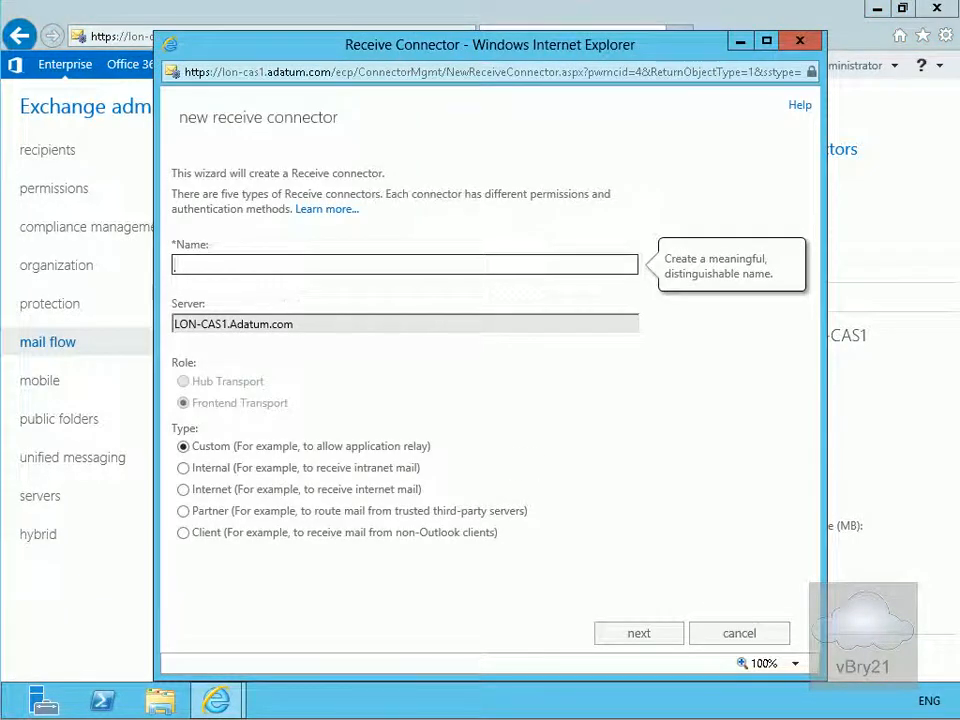
click(336, 265)
text(Contoso.com)
click(190, 510)
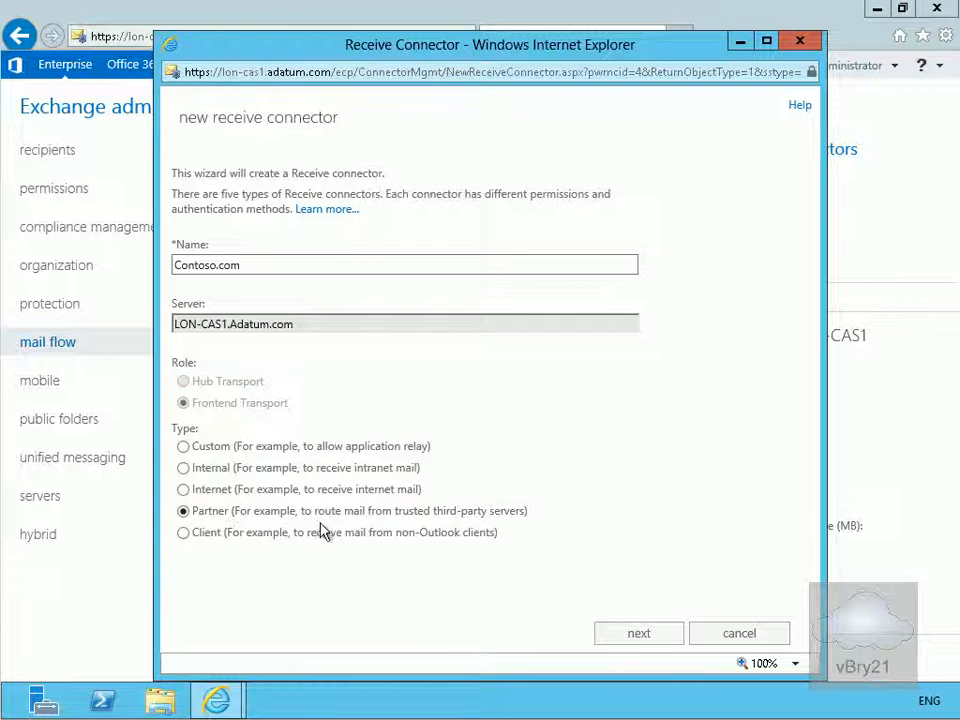
click(632, 633)
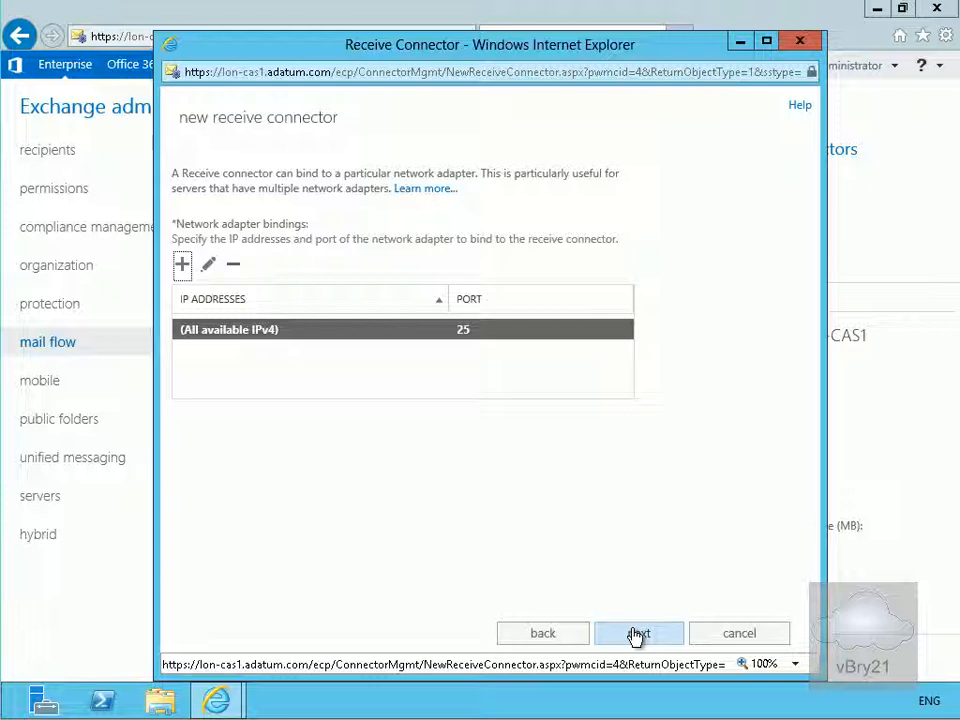
click(637, 634)
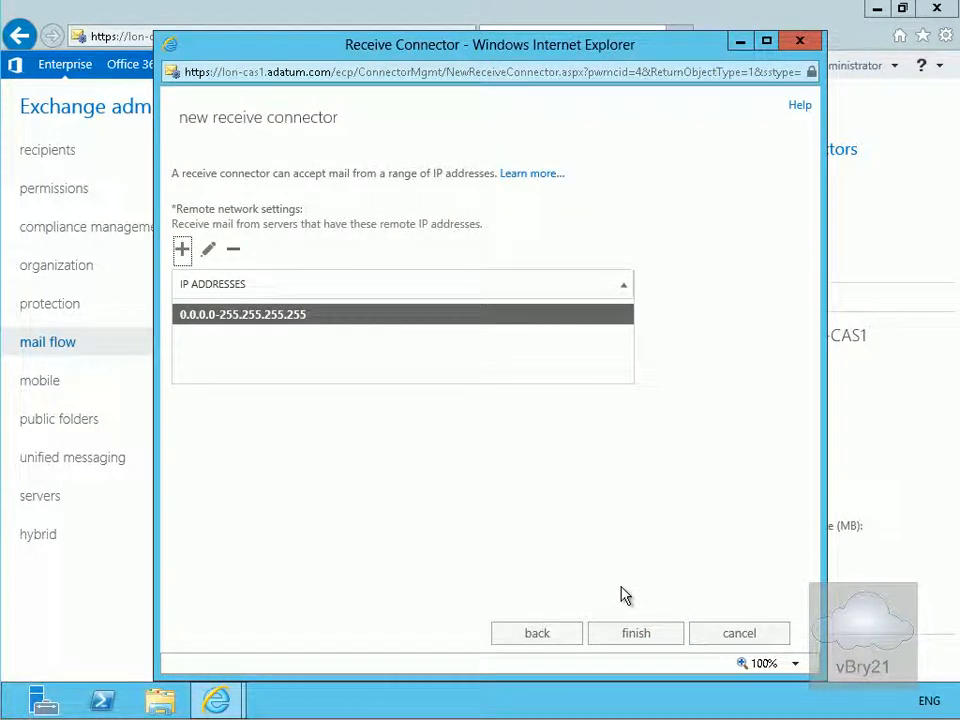
Step: Replace the receive connector's remote range 0.0.0.0-255.255.255.255 with the address 172.16.1.101 and finish creating the connector
click(182, 250)
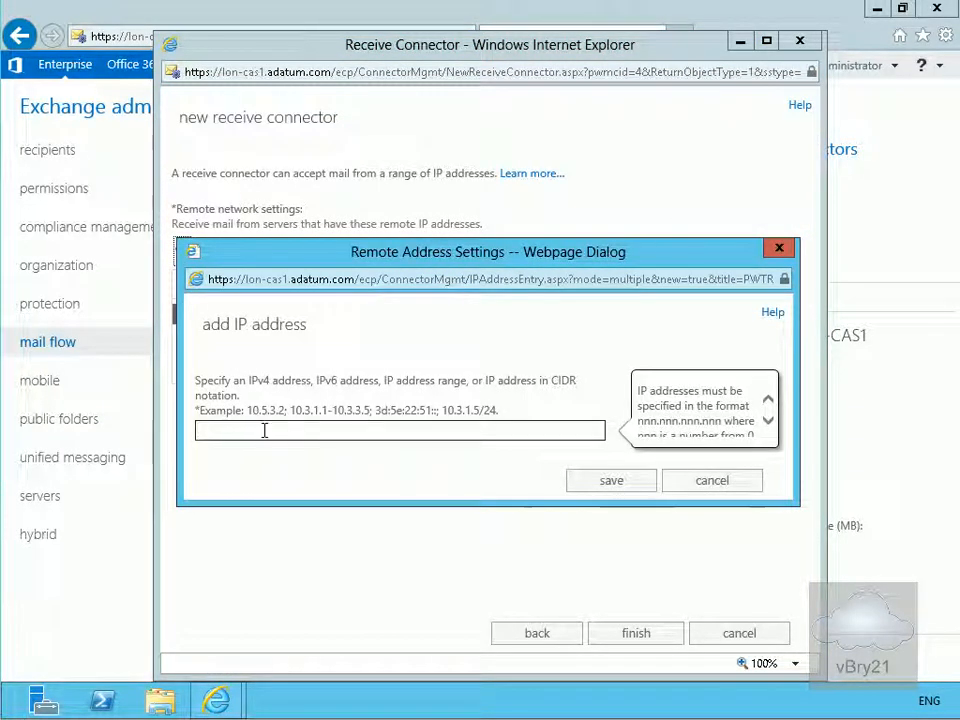
click(264, 430)
text(172.16.1.101)
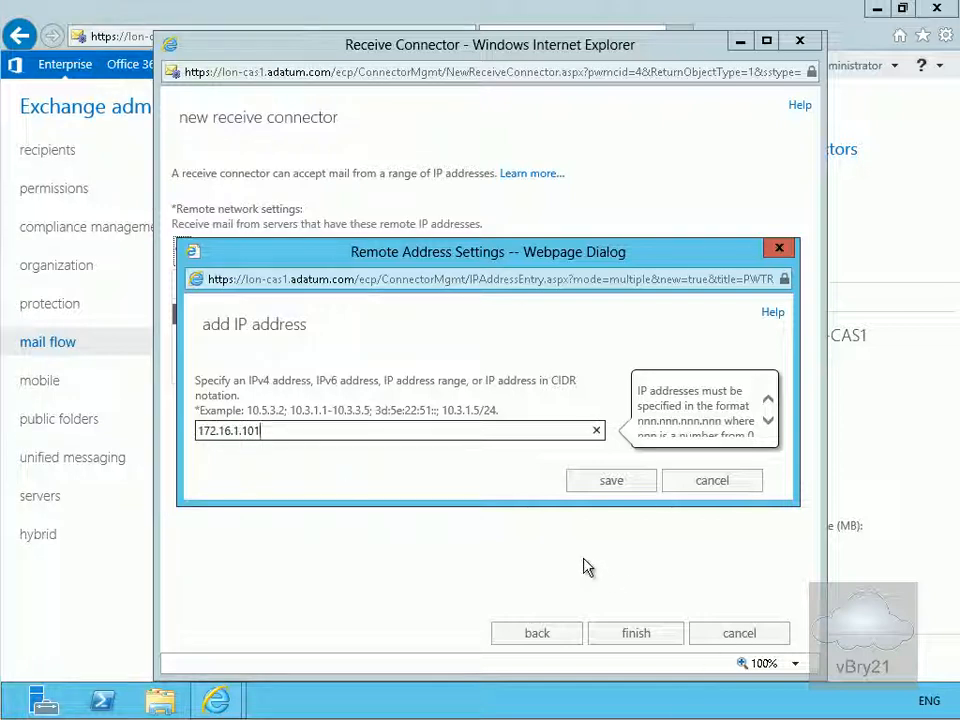
click(615, 485)
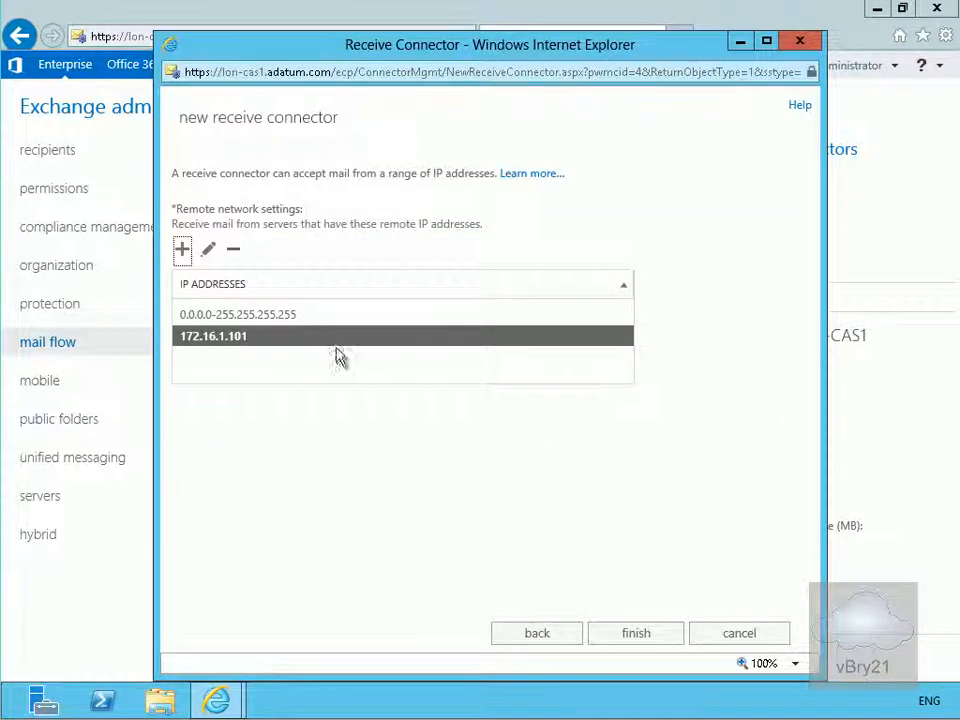
click(294, 315)
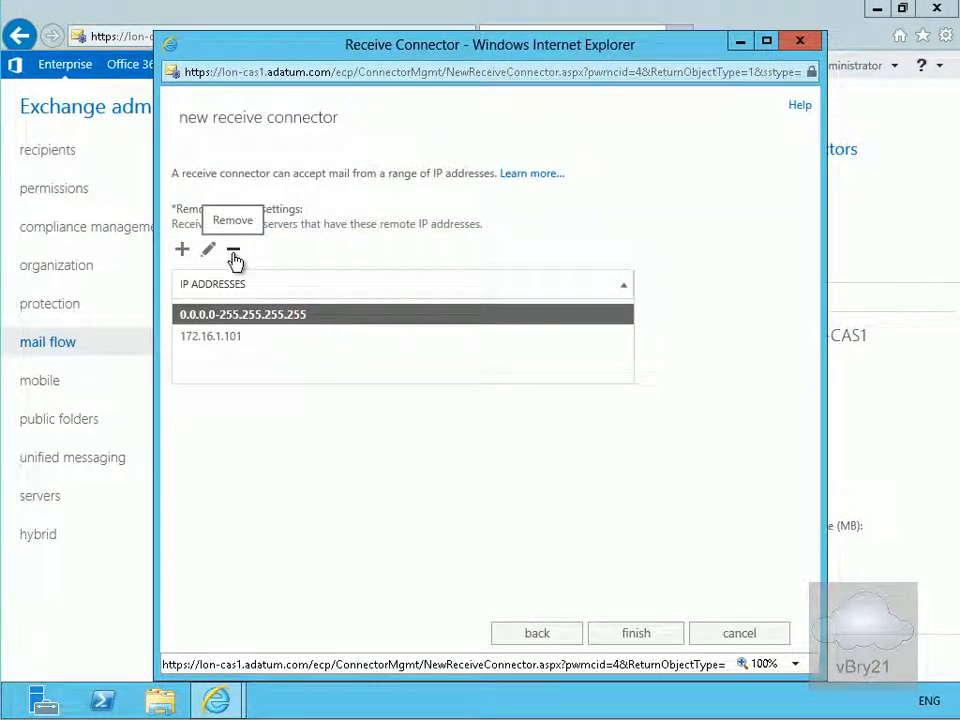
click(234, 255)
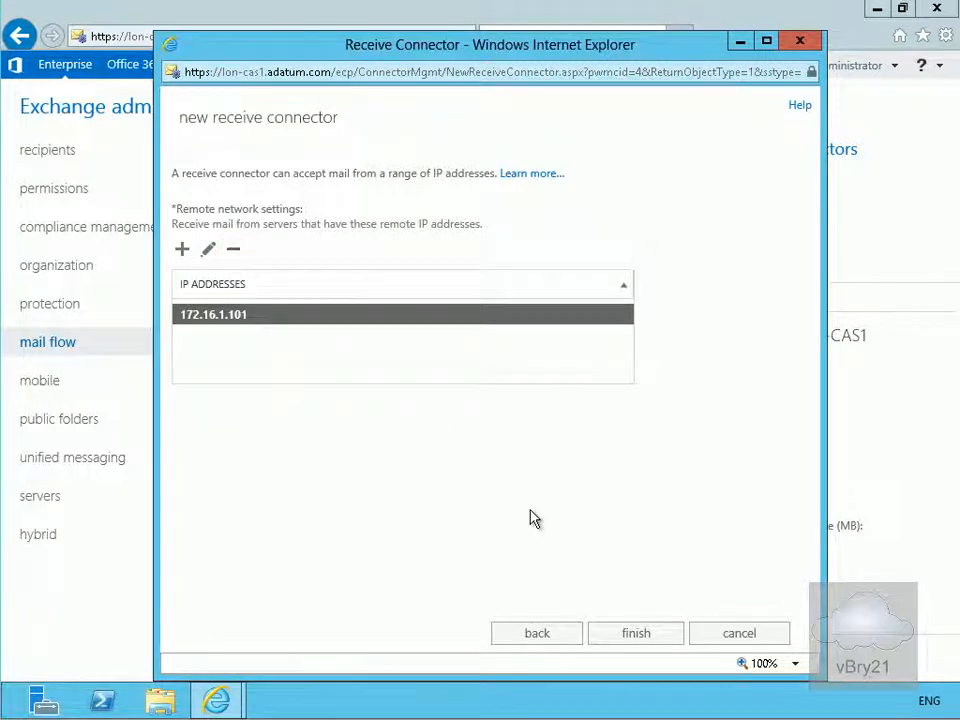
click(638, 633)
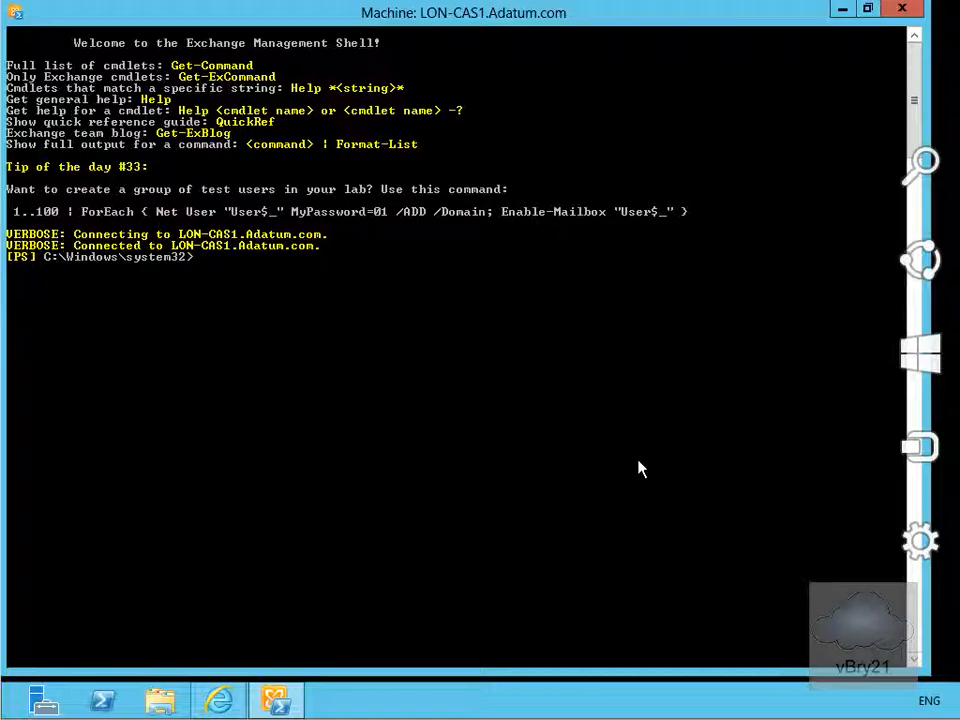
Step: In the Exchange Management Shell, clear the screen and run Set-TransportConfig -TLSSendDomainSecureList adatum.com
click(638, 462)
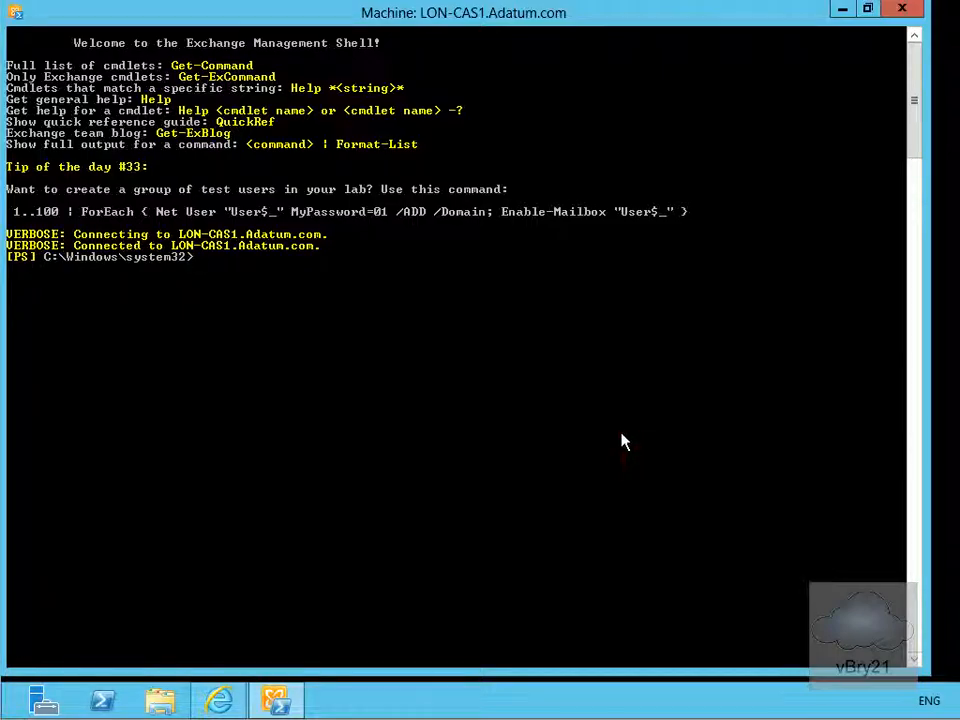
text(cls)
key(Return)
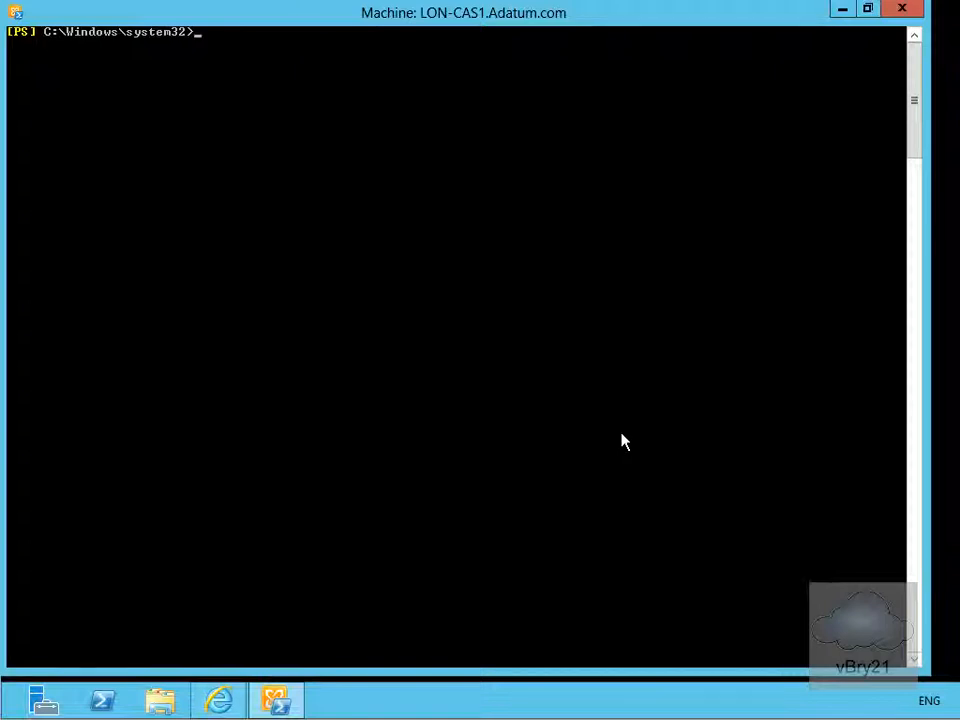
right_click(401, 320)
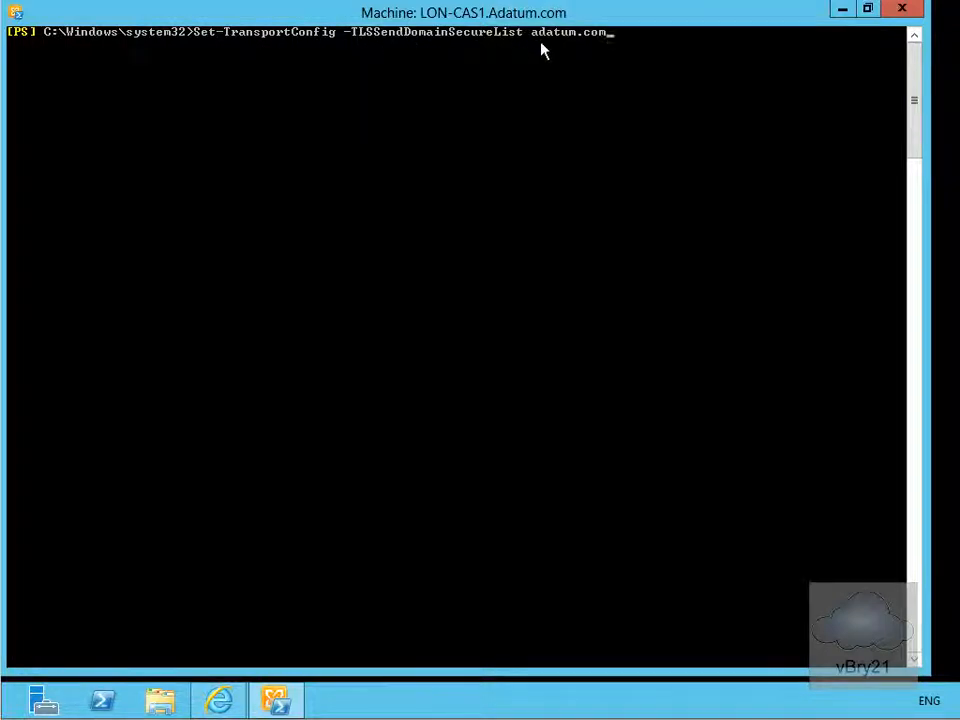
click(614, 84)
key(Return)
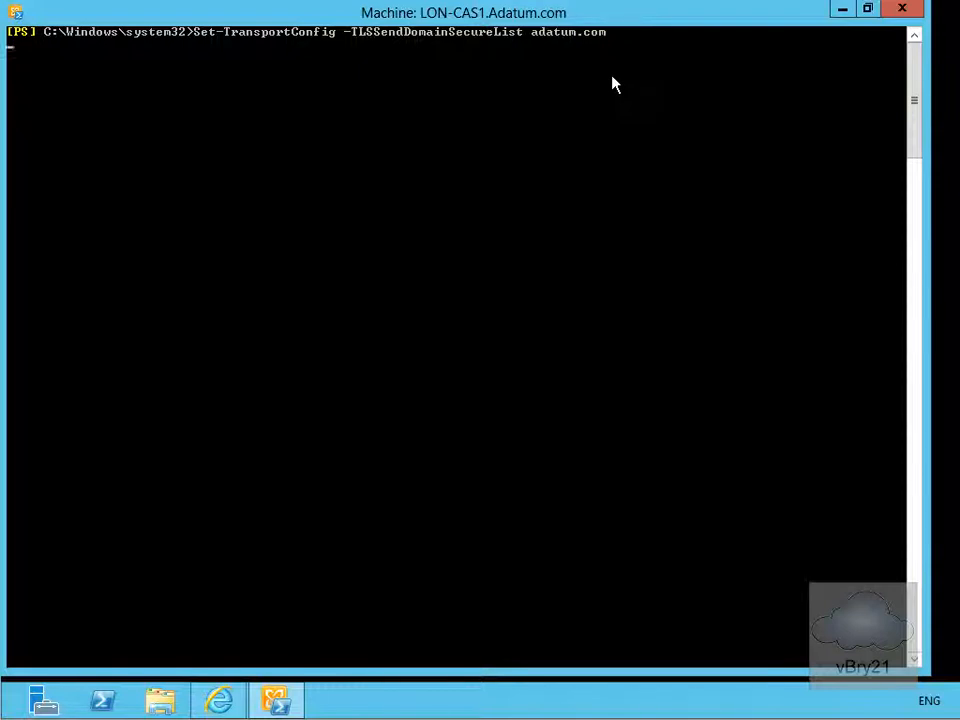
Step: Clear the shell screen and run Set-TransportConfig -TLSReceiveDomainSecureList contoso.com
click(516, 370)
text(cls)
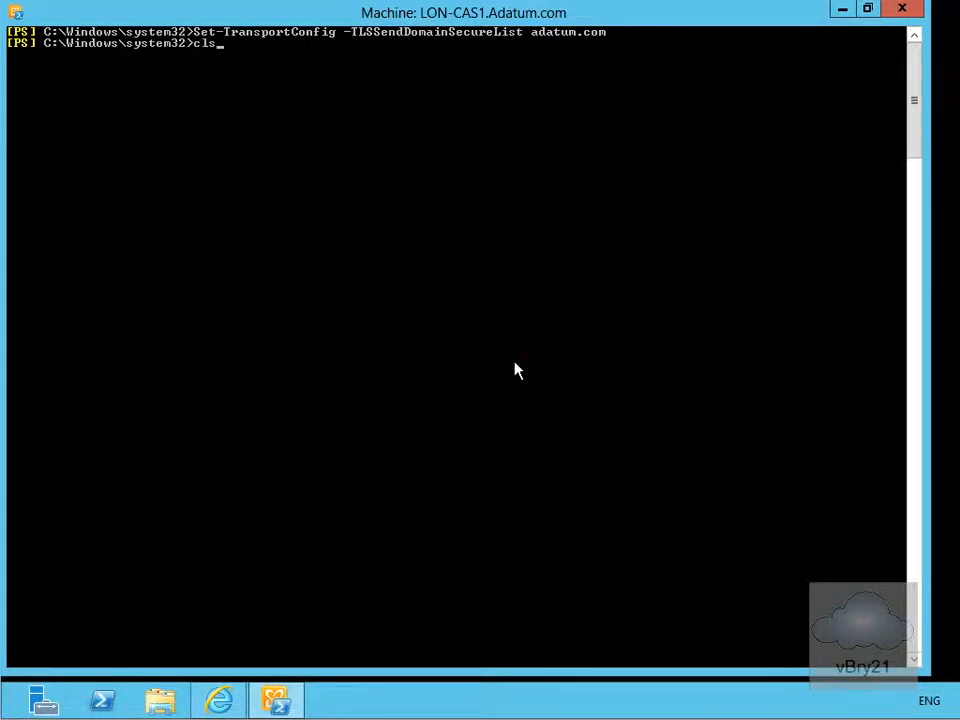
key(Return)
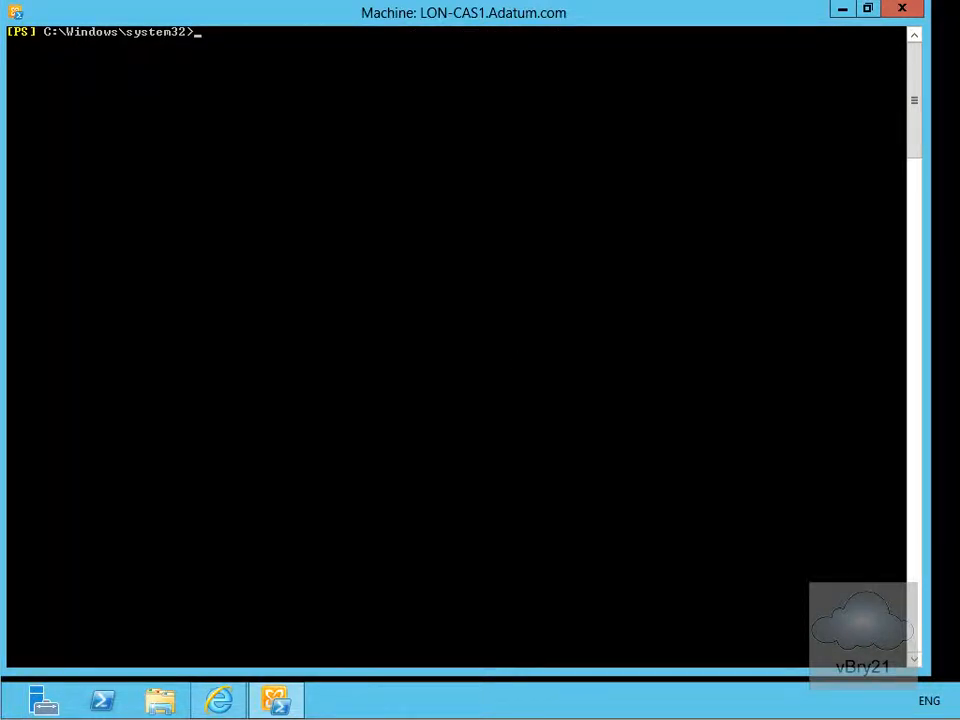
right_click(514, 420)
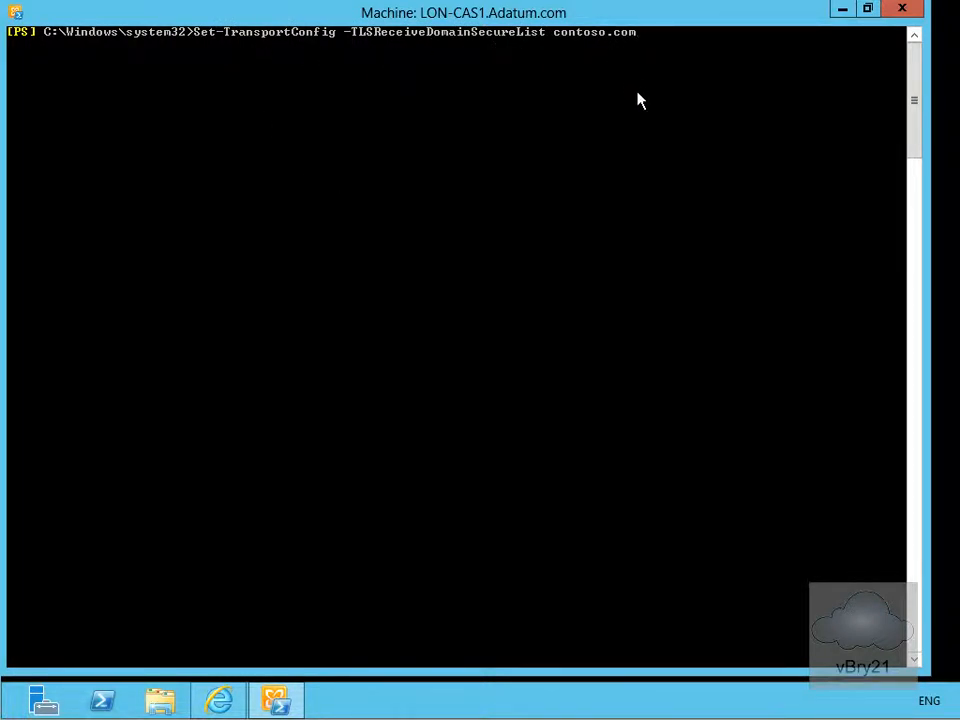
key(Return)
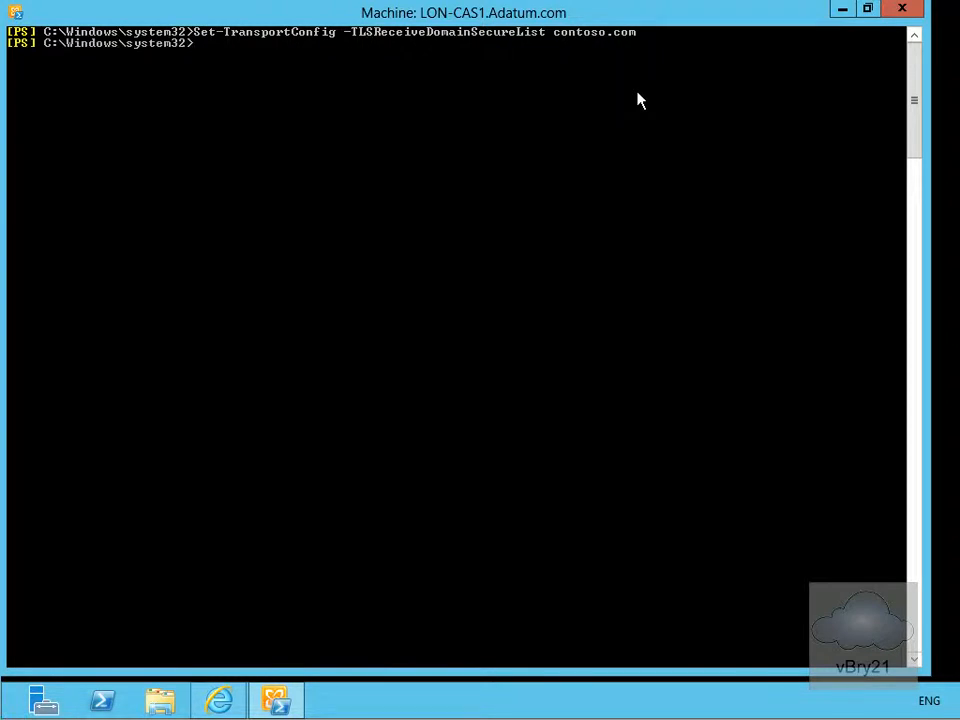